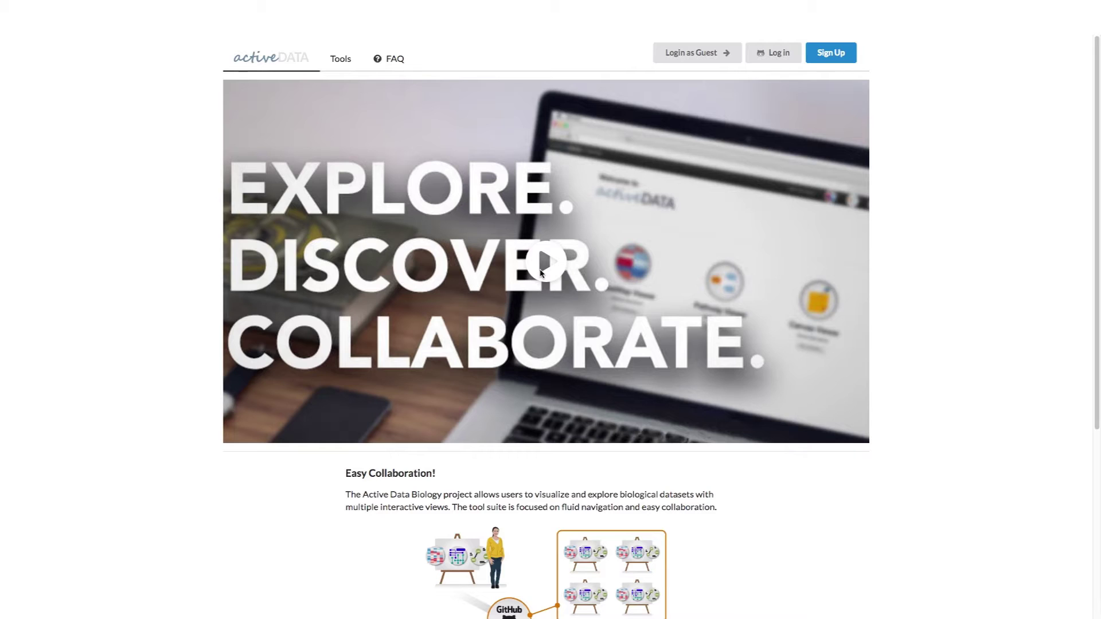
Log in through GitHub with the account's e-mail address and password
left_click(772, 53)
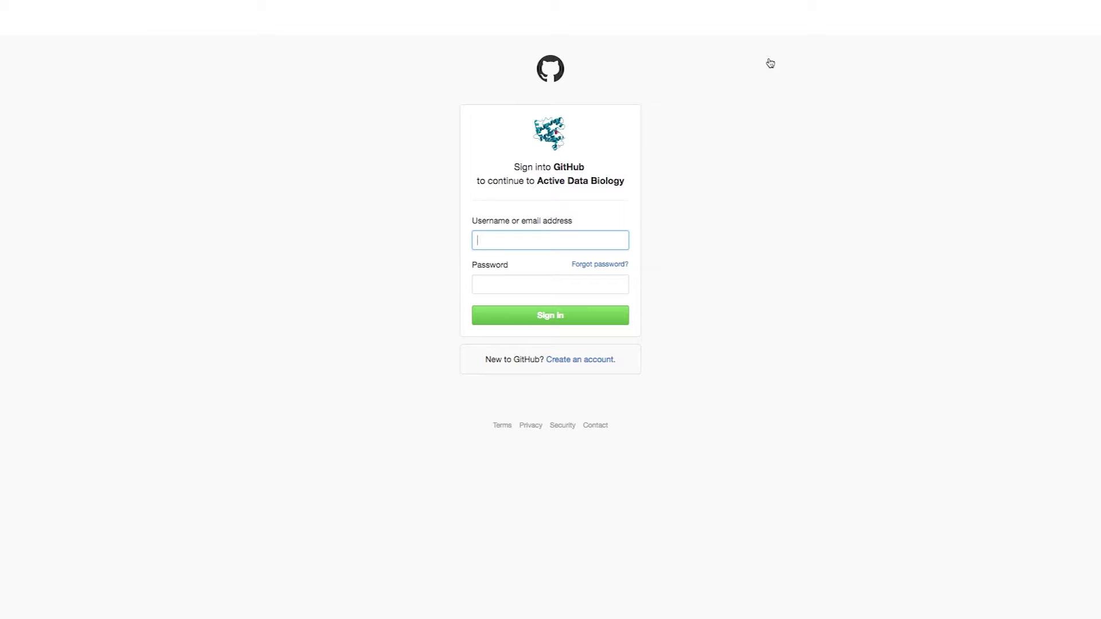
type("sam")
key("Down")
key("Return")
key("Tab")
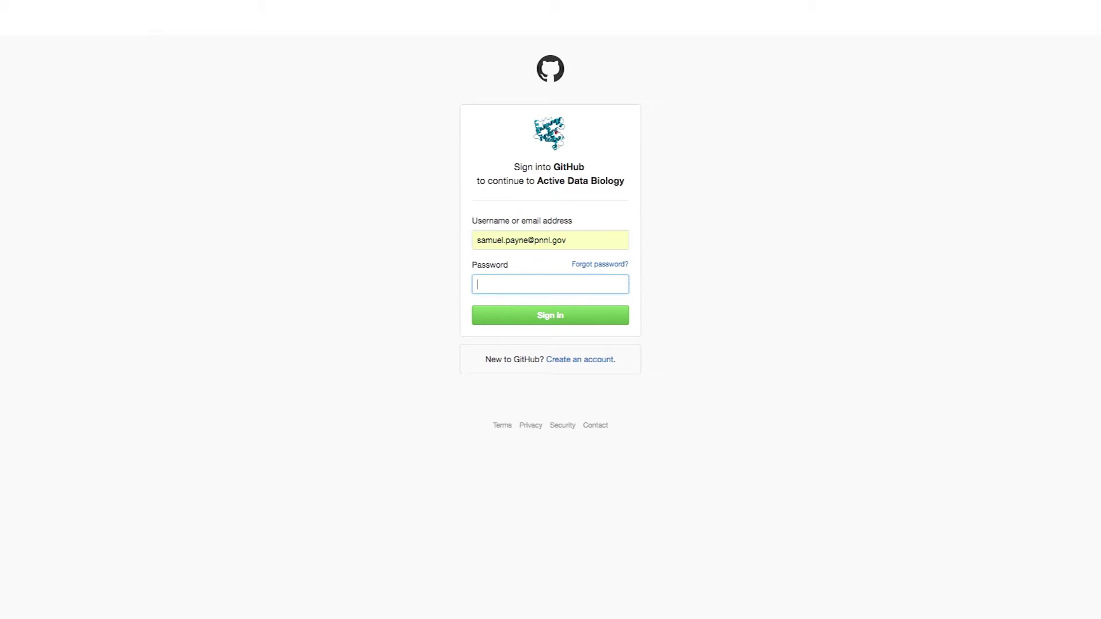
type("**********")
key("Return")
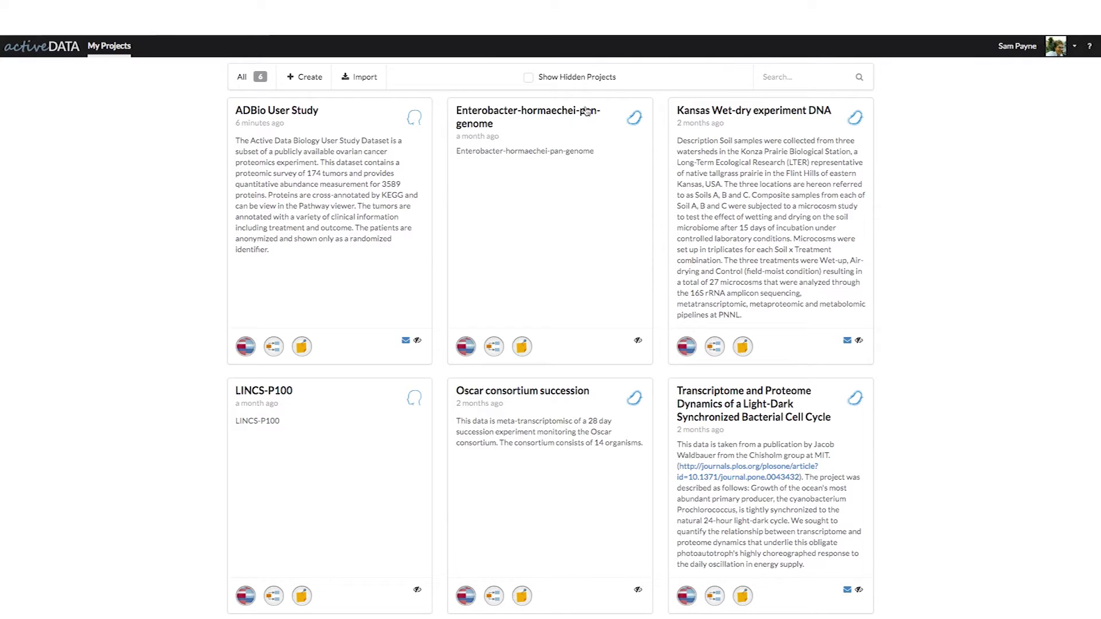
Open the ADBio User Study project and review its summary charts of commits per user and per week
left_click(358, 187)
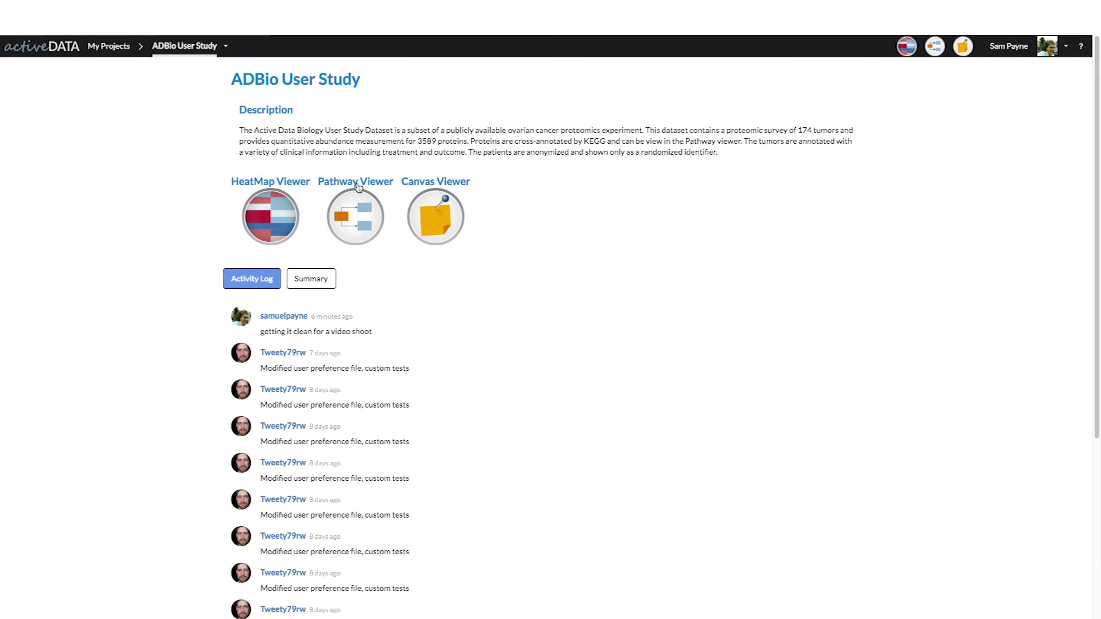
left_click(328, 279)
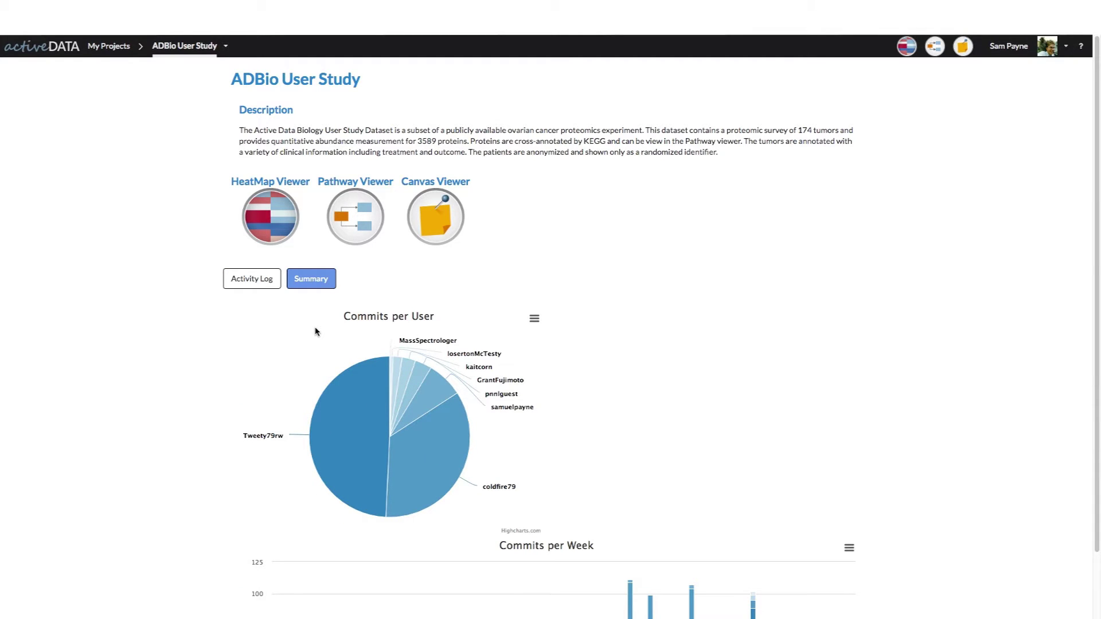
scroll(315, 332, "down", 2)
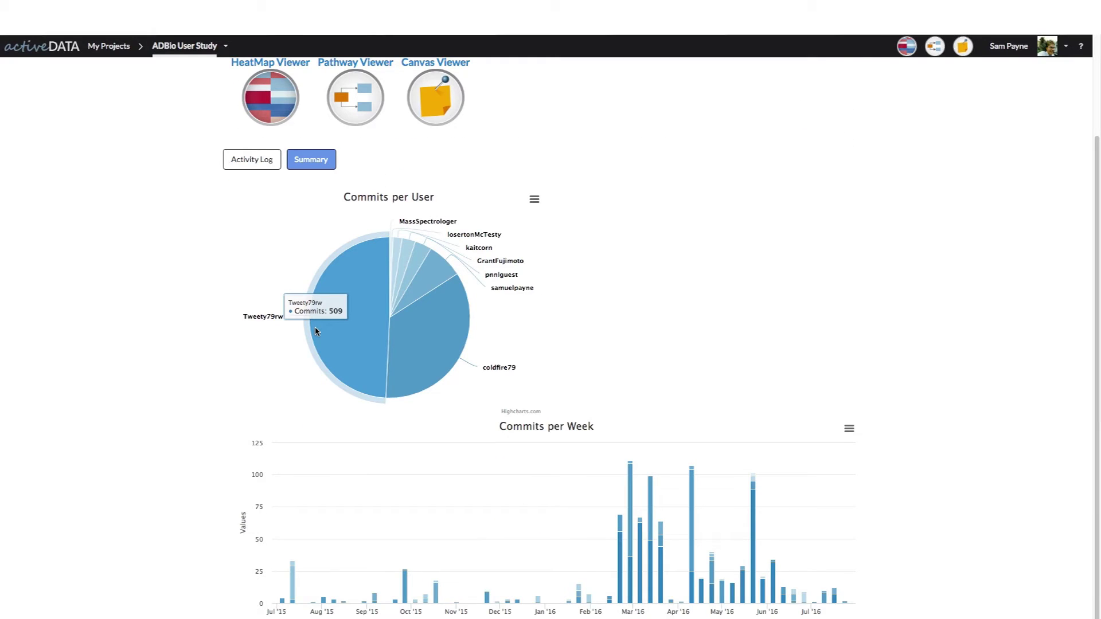
scroll(315, 331, "up", 2)
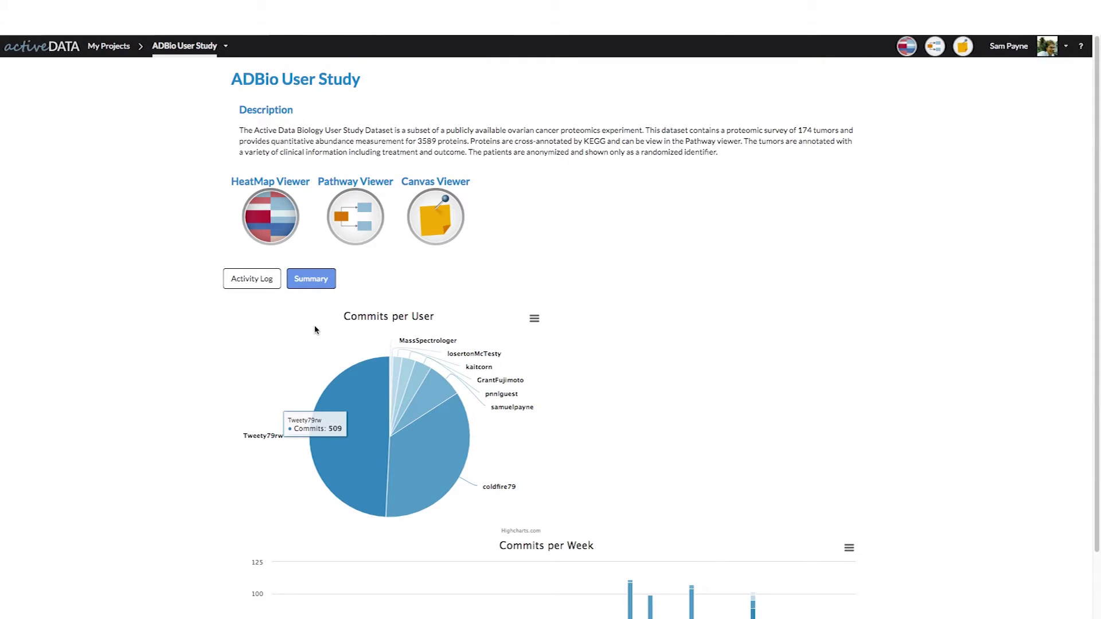
In the HeatMap Viewer, open the rightmost sample group, node169, and examine its sample list, Normal_Control graph and vital_status graph
left_click(289, 240)
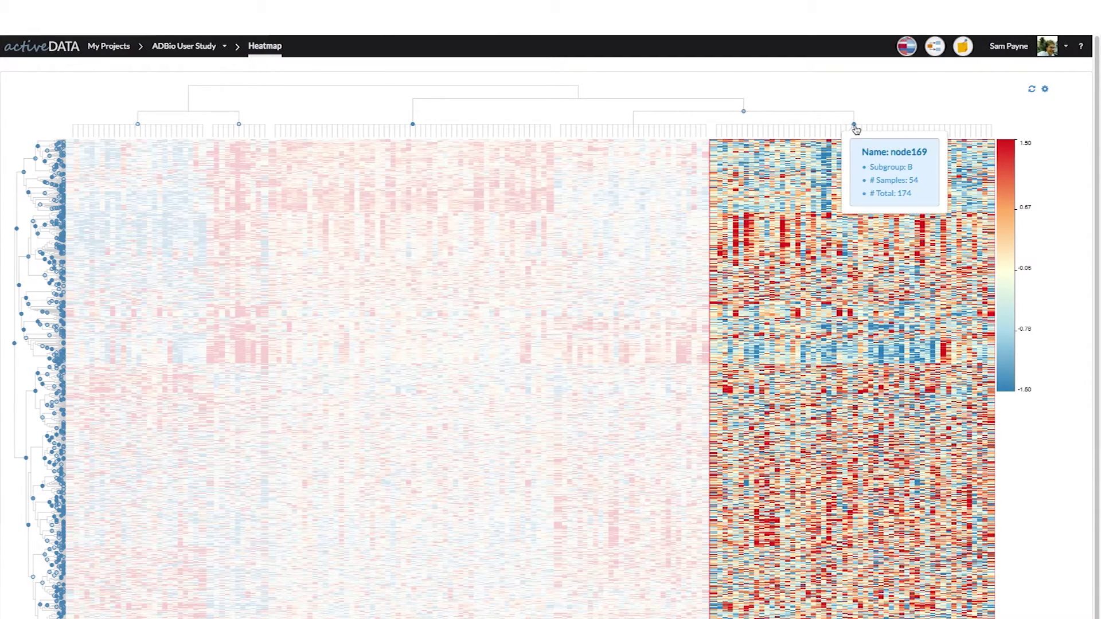
left_click(855, 126)
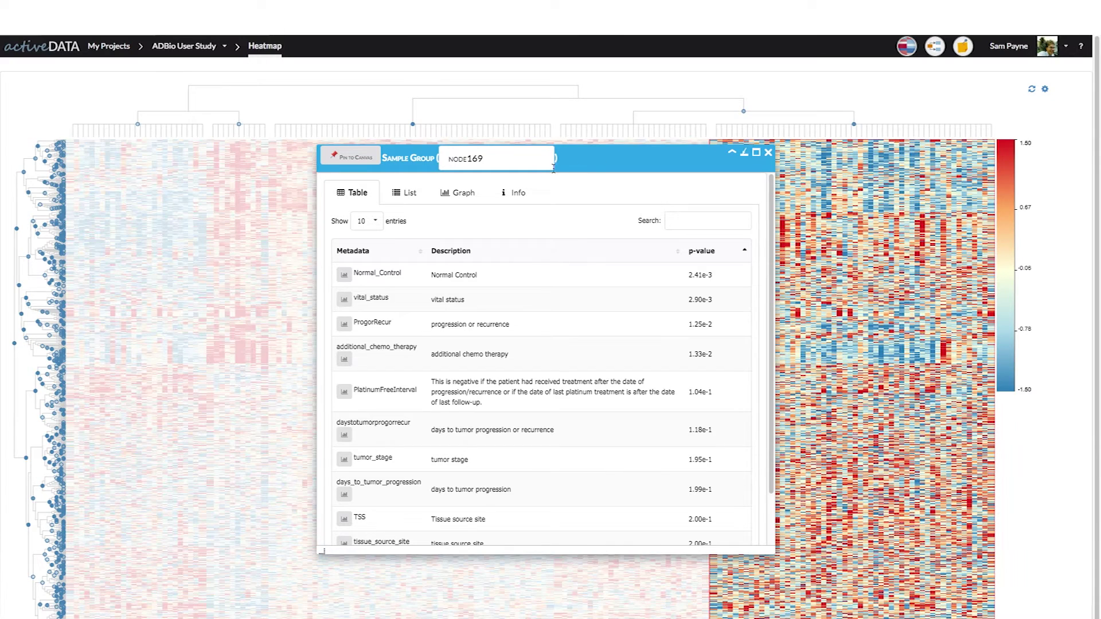
left_click(396, 198)
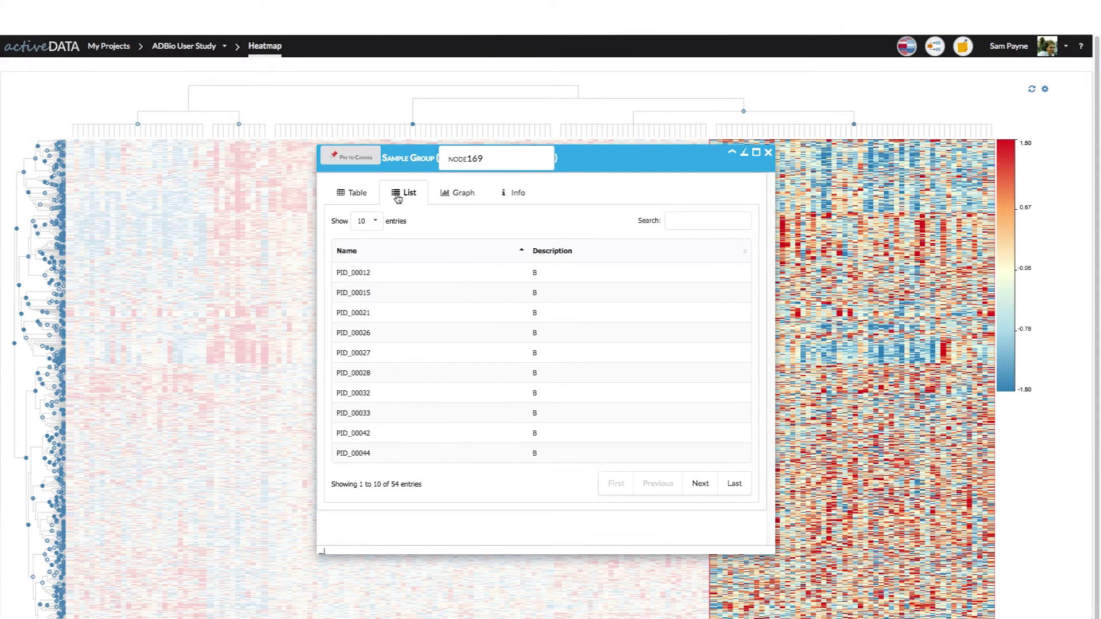
left_click(457, 196)
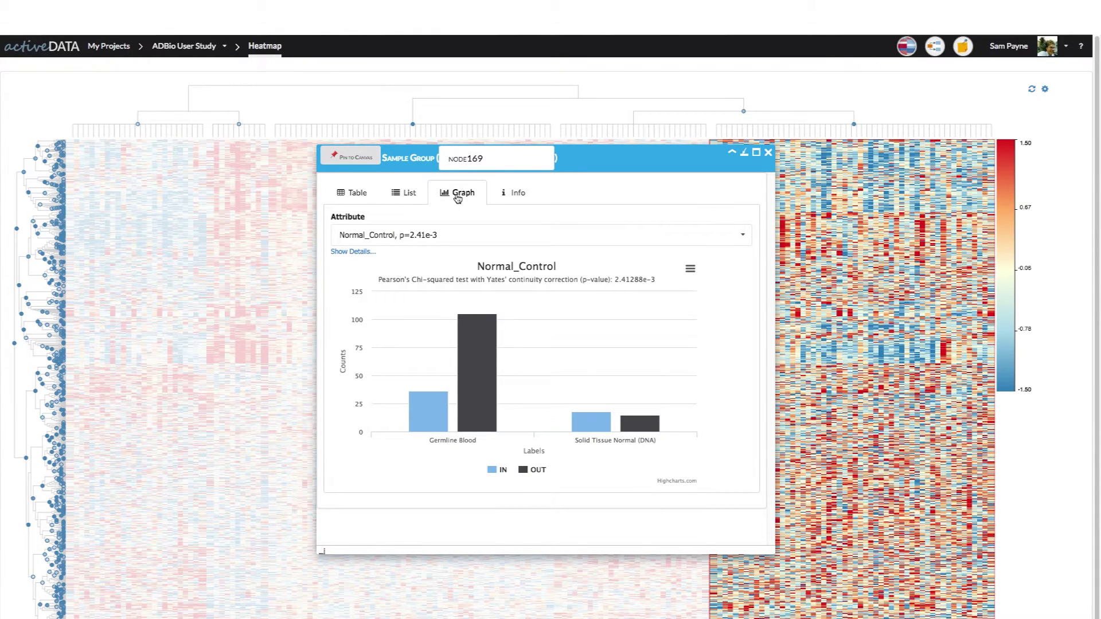
left_click(361, 195)
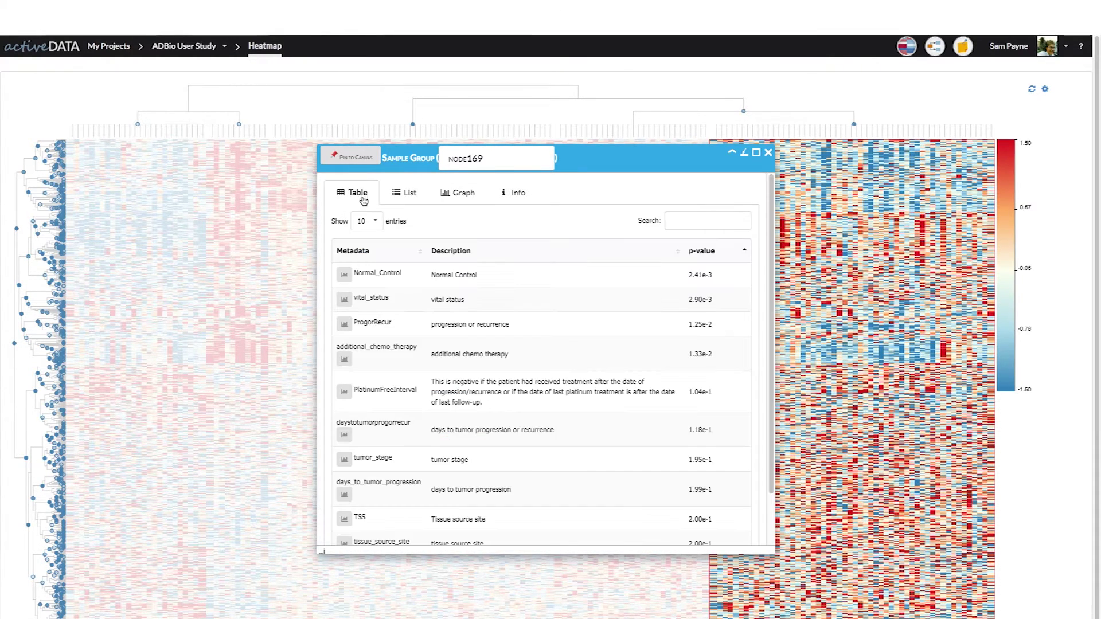
left_click(344, 300)
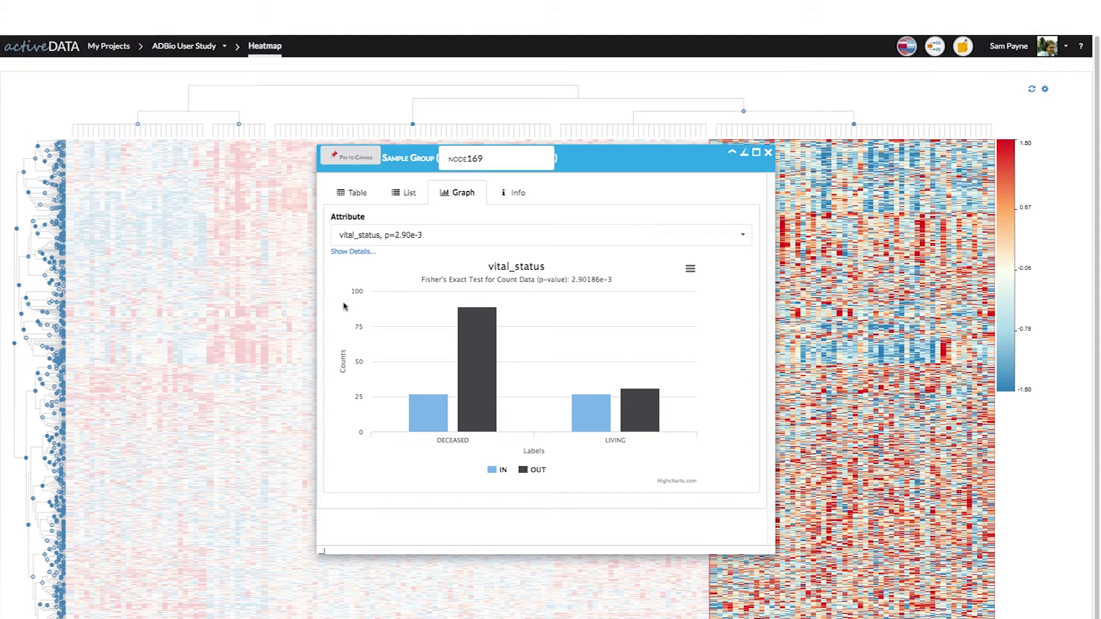
left_click(768, 153)
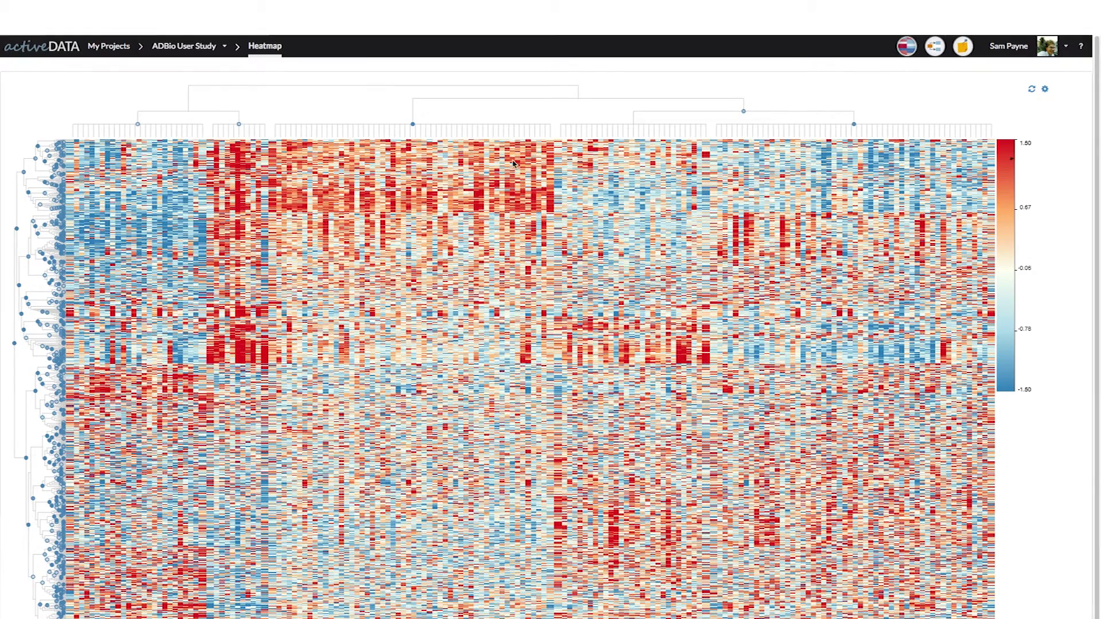
Open the molecular group for the row cluster covering the heatmap's upper block and view its KEGG_FOCAL_ADHESION pathway
left_click(16, 230)
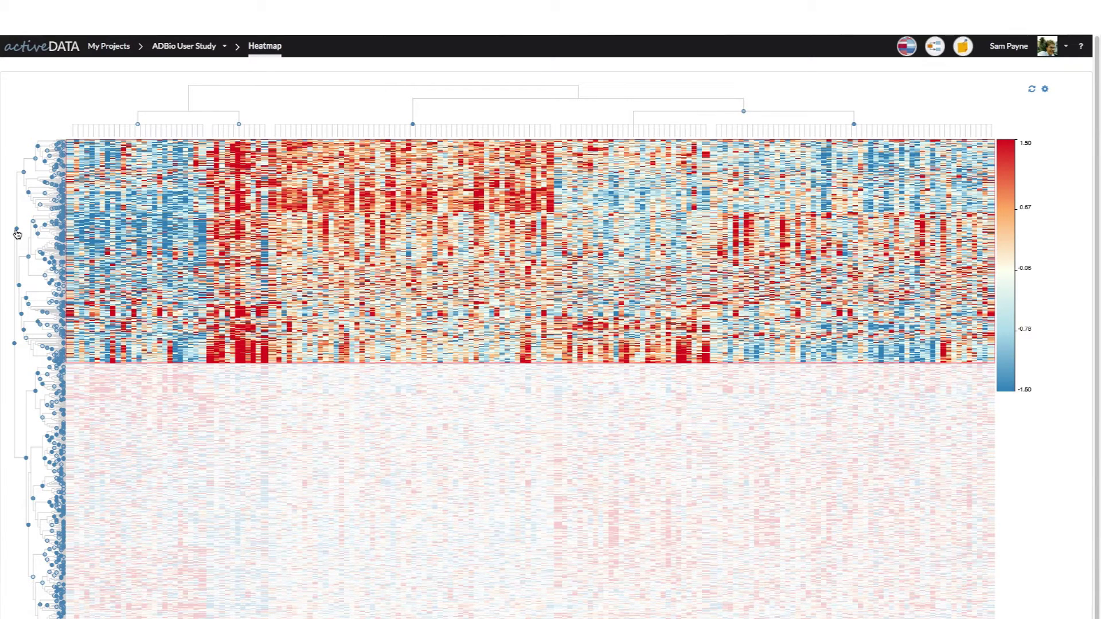
left_click(16, 231)
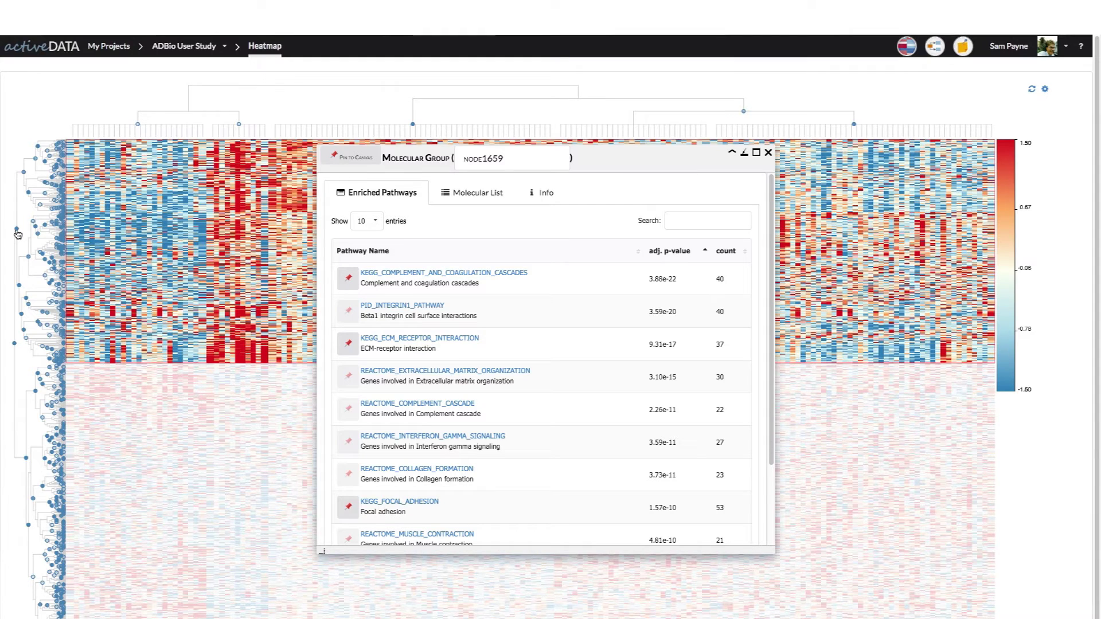
left_click(418, 506)
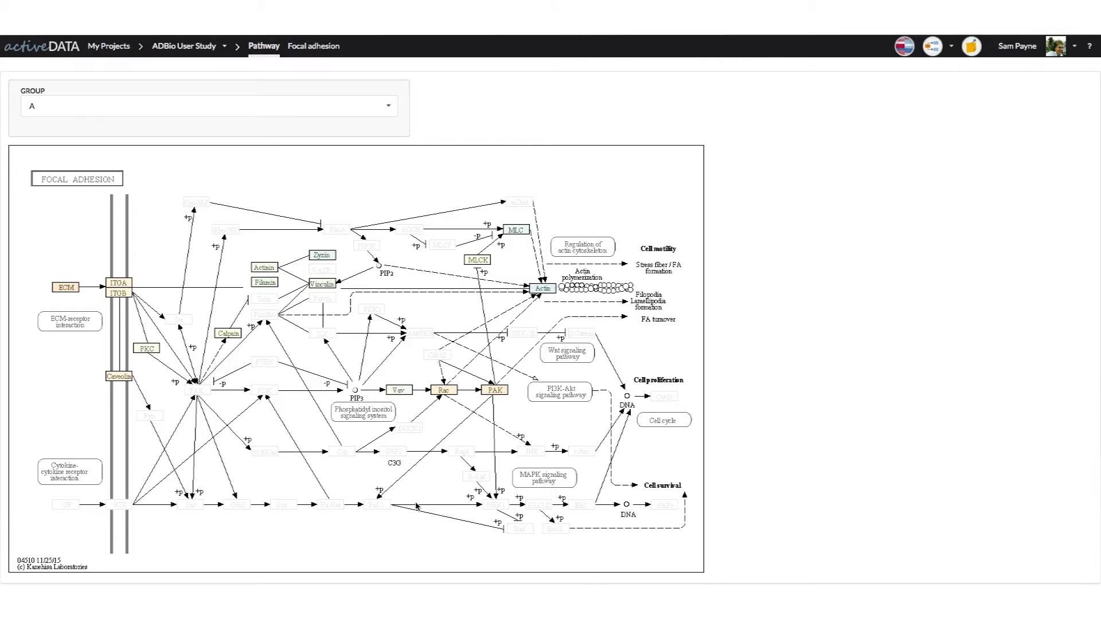
Inspect the ECM node's abundance chart, hiding and reshowing the NP_005551 and NP_476507 series
left_click(68, 288)
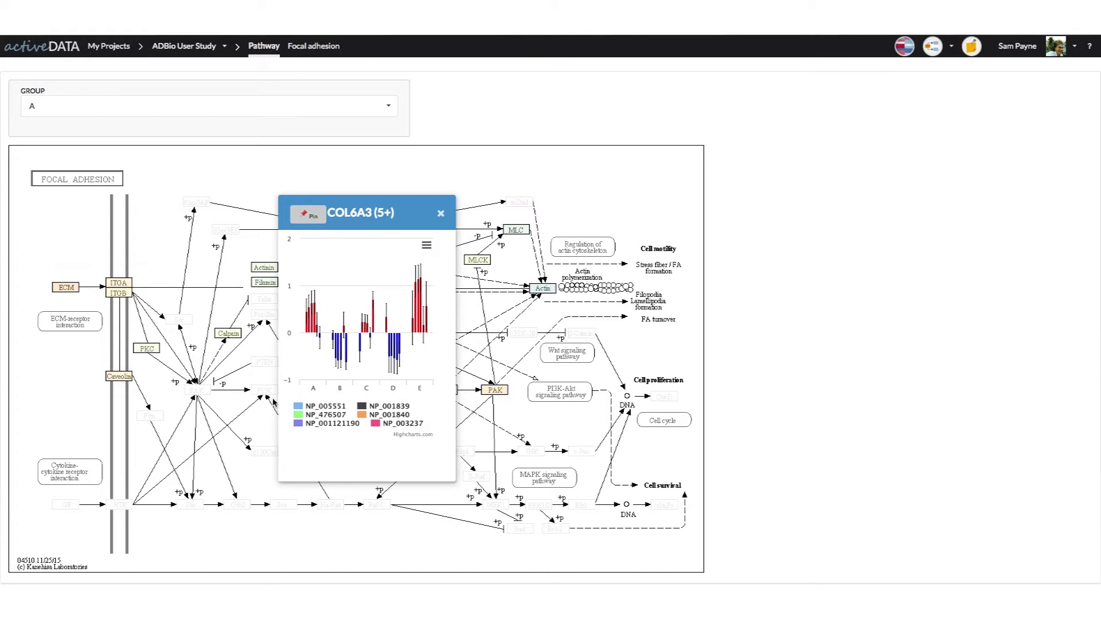
left_click(325, 407)
left_click(334, 415)
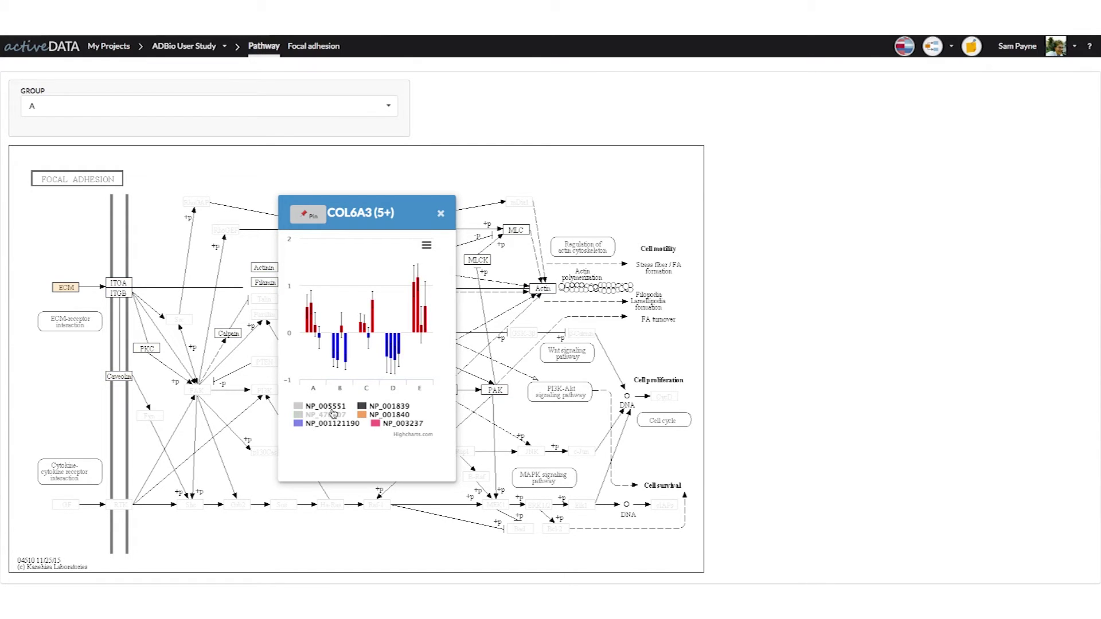
left_click(326, 407)
left_click(333, 415)
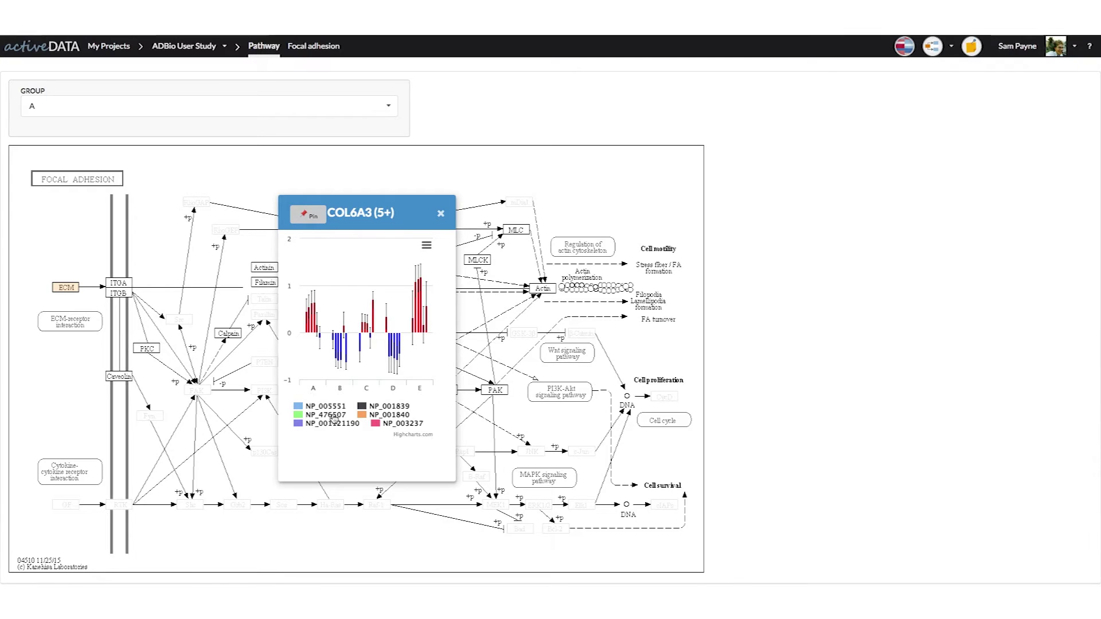
left_click(440, 216)
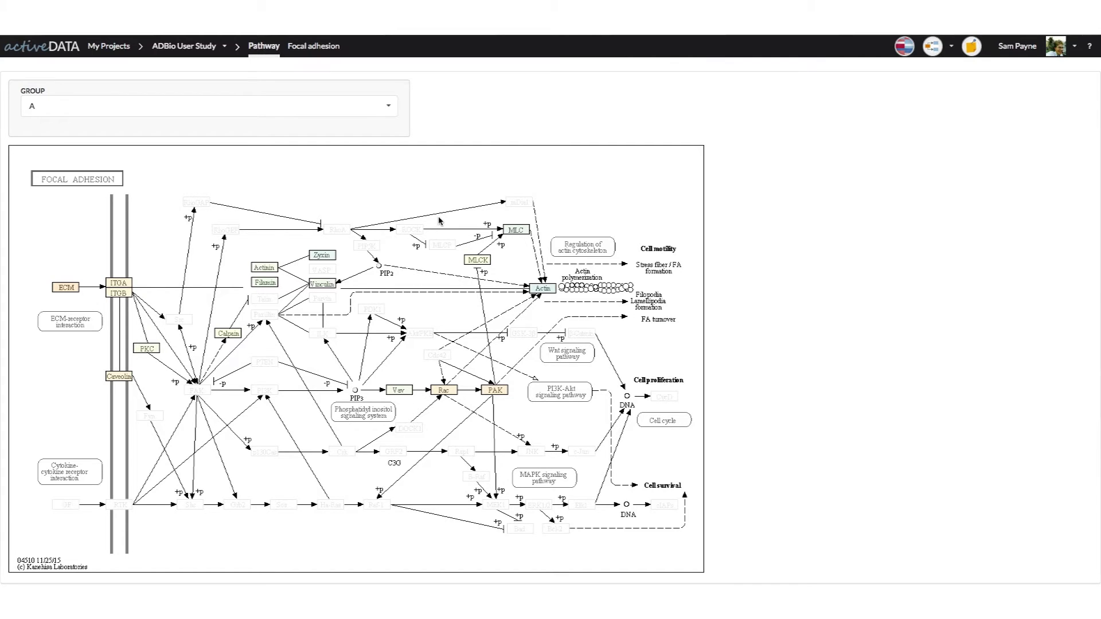
Pin the MYLK3 protein from the pathway's MLCK node to the canvas and open the Canvas Viewer
left_click(480, 265)
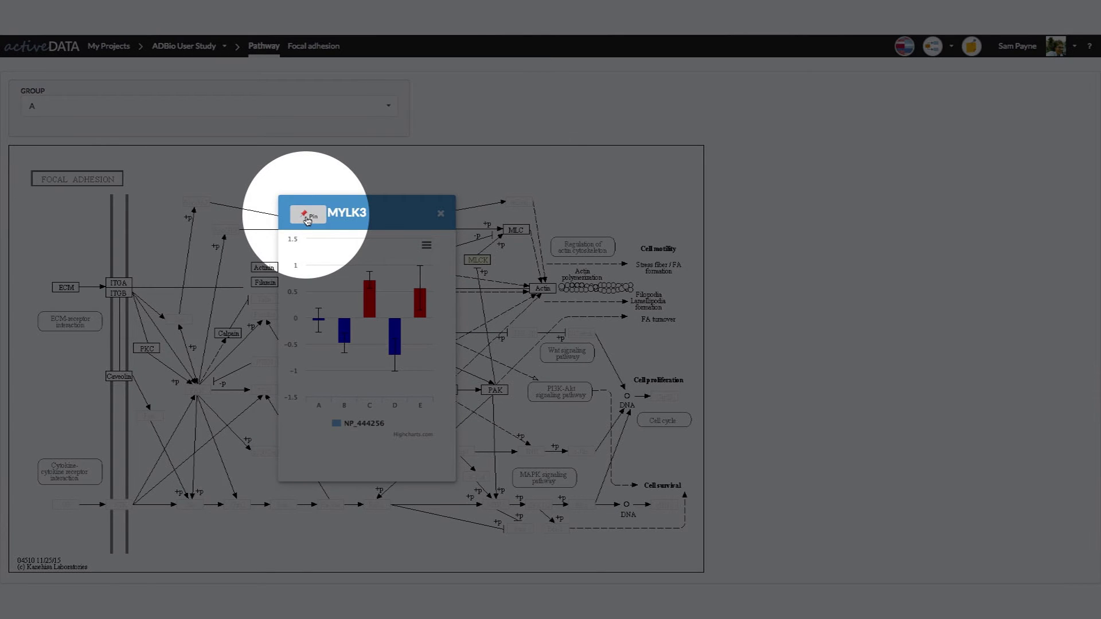
left_click(308, 218)
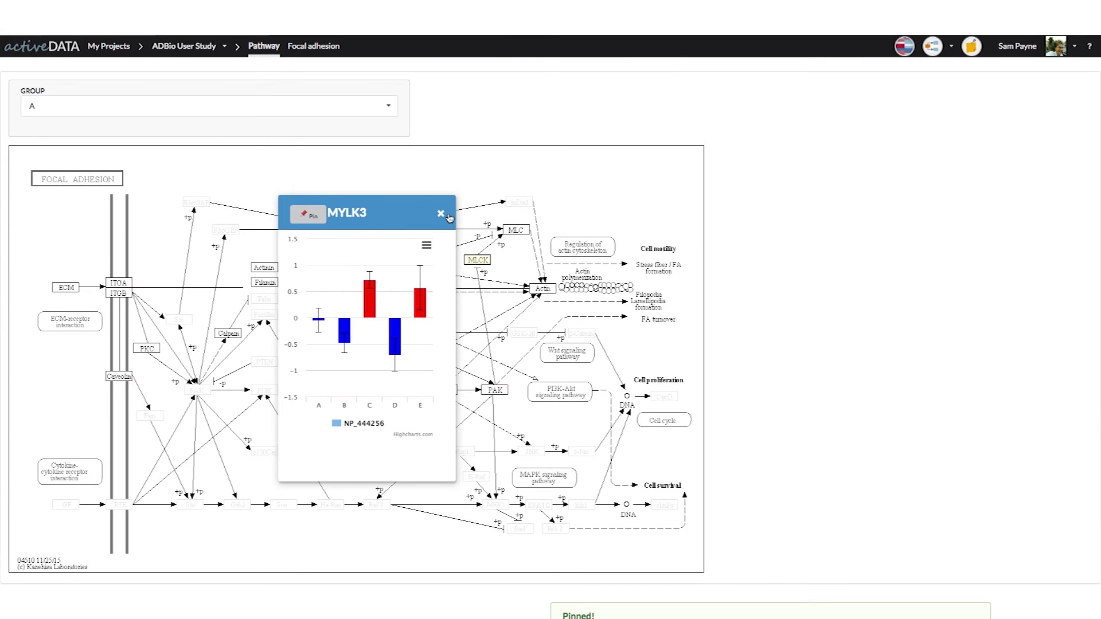
left_click(447, 216)
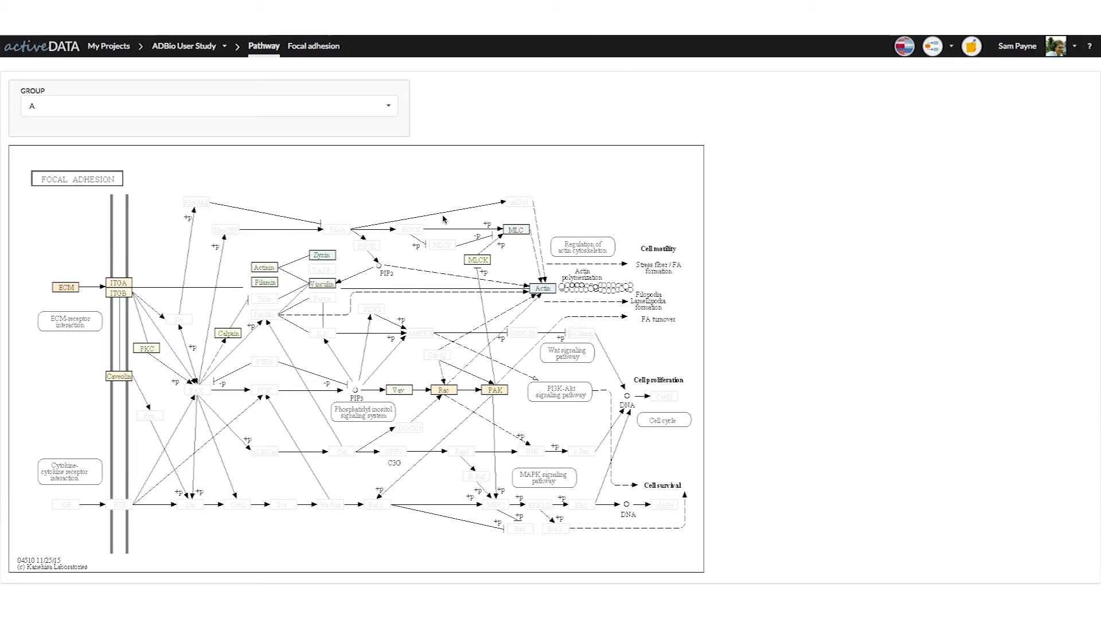
left_click(968, 49)
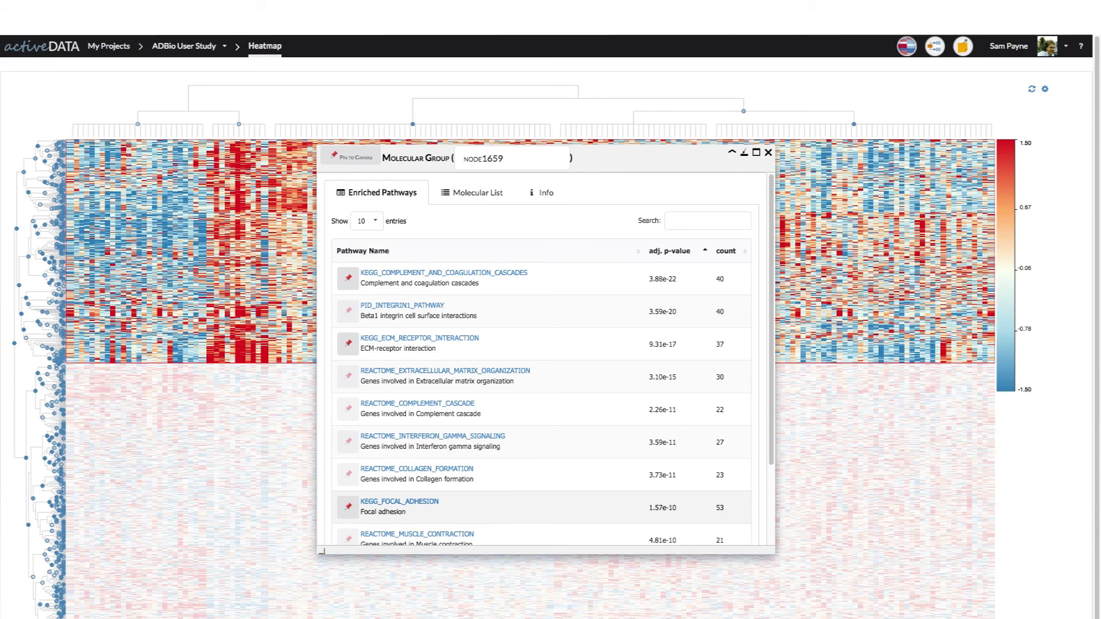
Rename the heatmap's molecular group node1659 to "muscle and adhesion" and pin it to the canvas
left_click(503, 159)
key("BackSpace")
key("BackSpace")
key("BackSpace")
key("BackSpace")
key("BackSpace")
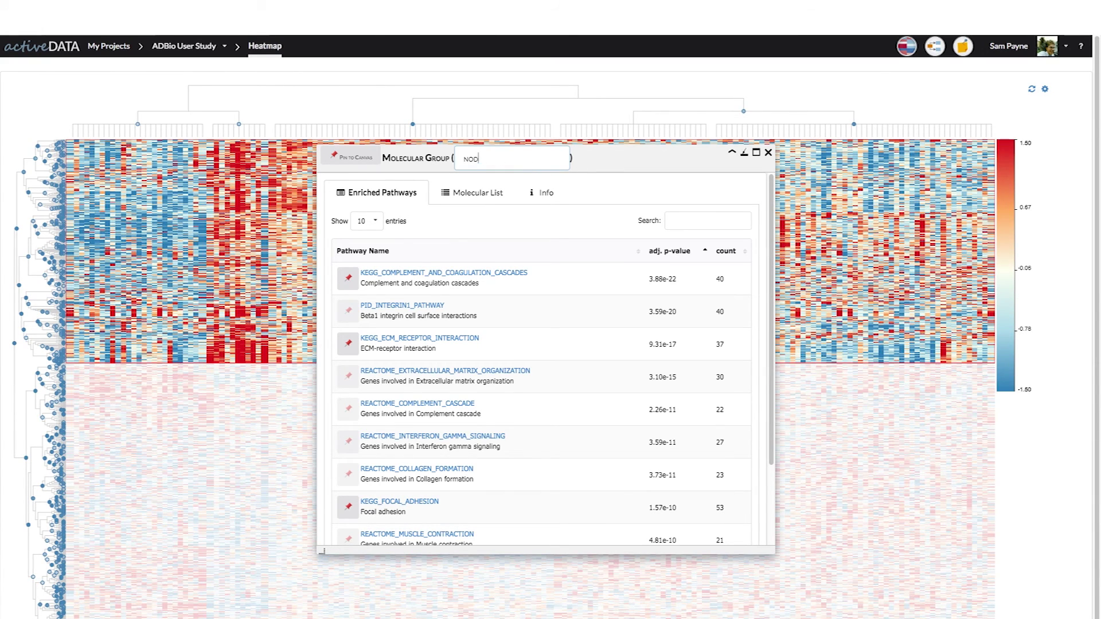
key("BackSpace")
key("BackSpace")
key("BackSpace")
type("MUSCLE AND ADHESION")
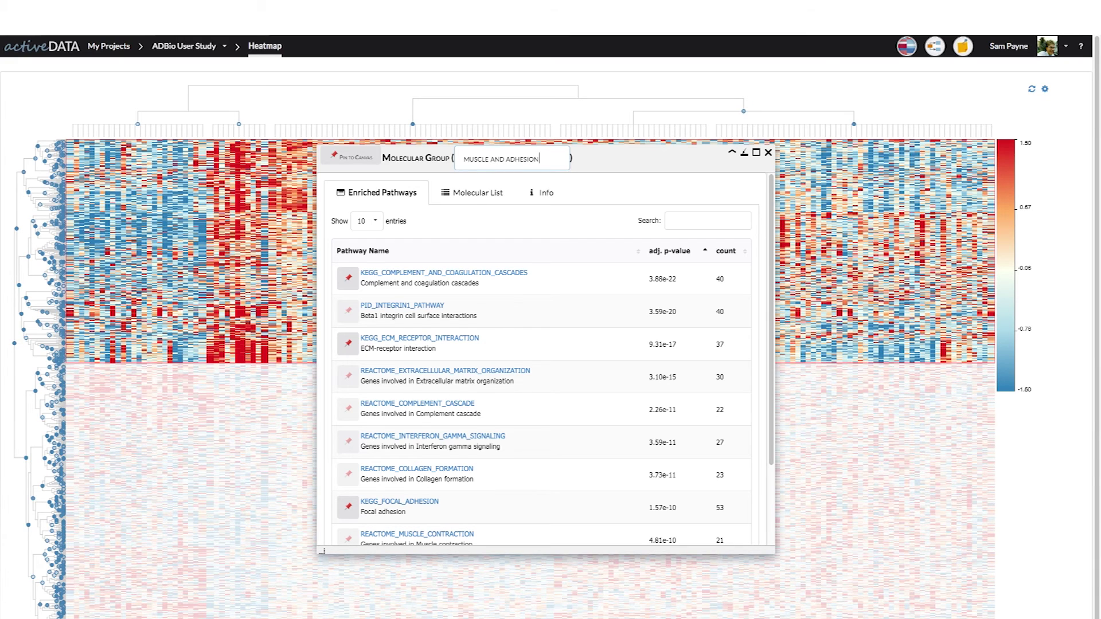
left_click(353, 158)
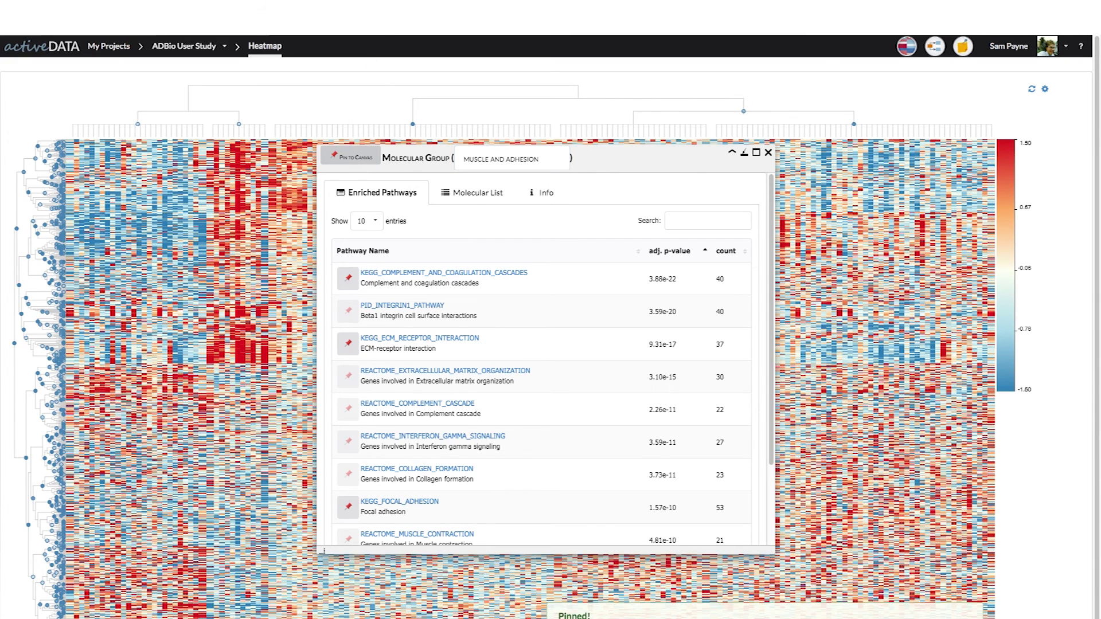
Open the Canvas Viewer and move the "muscle and adhesion" item to the left, clear of the NP_444256 item
left_click(935, 45)
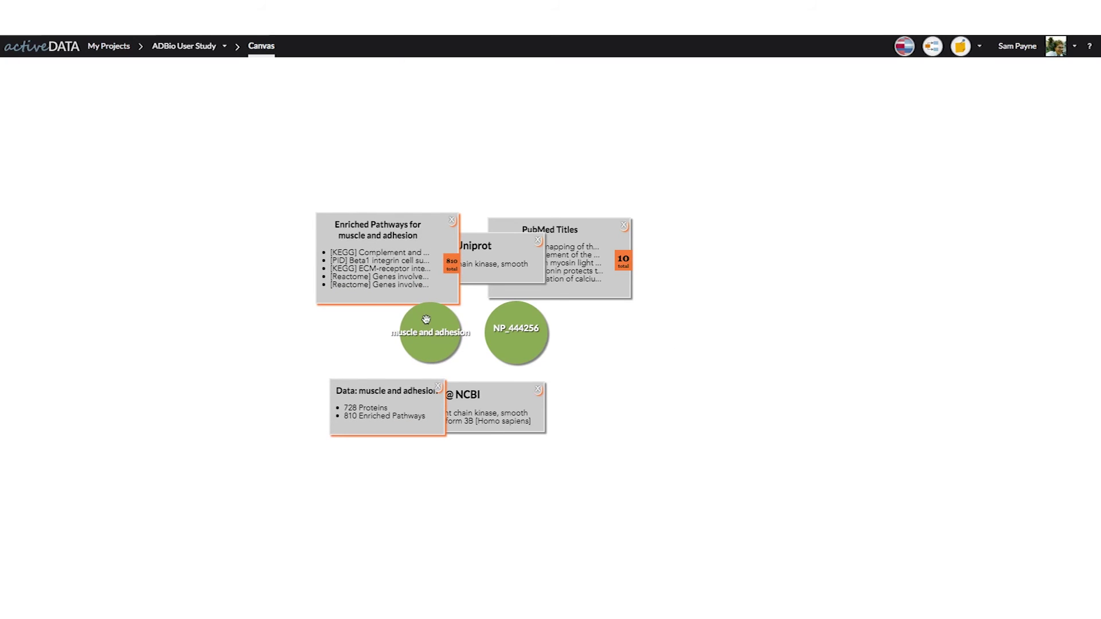
left_click_drag(278, 288, 235, 272)
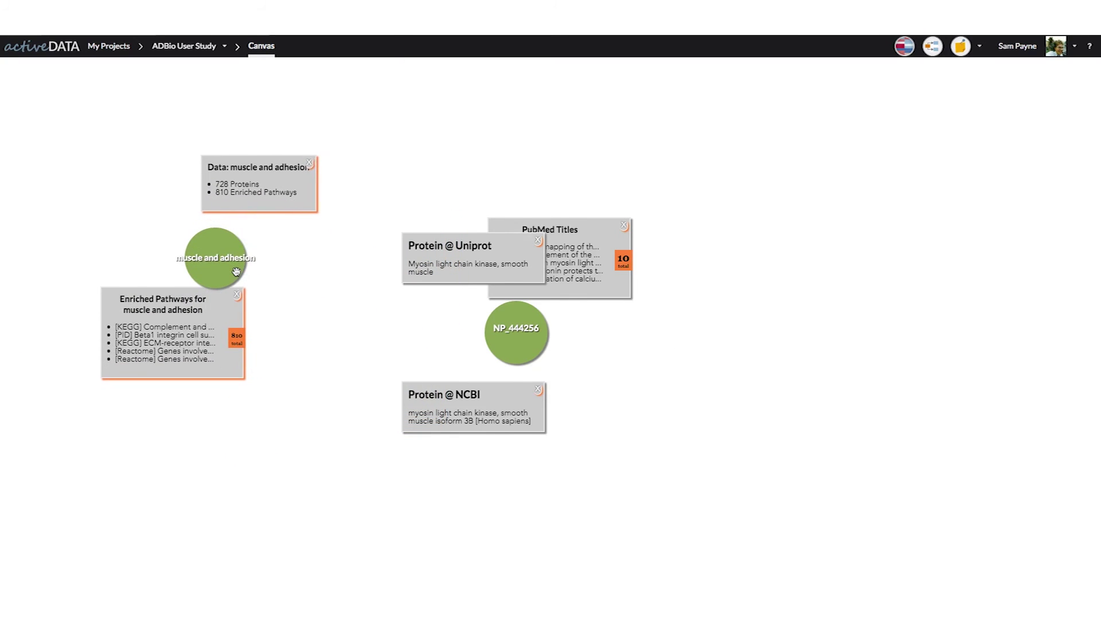